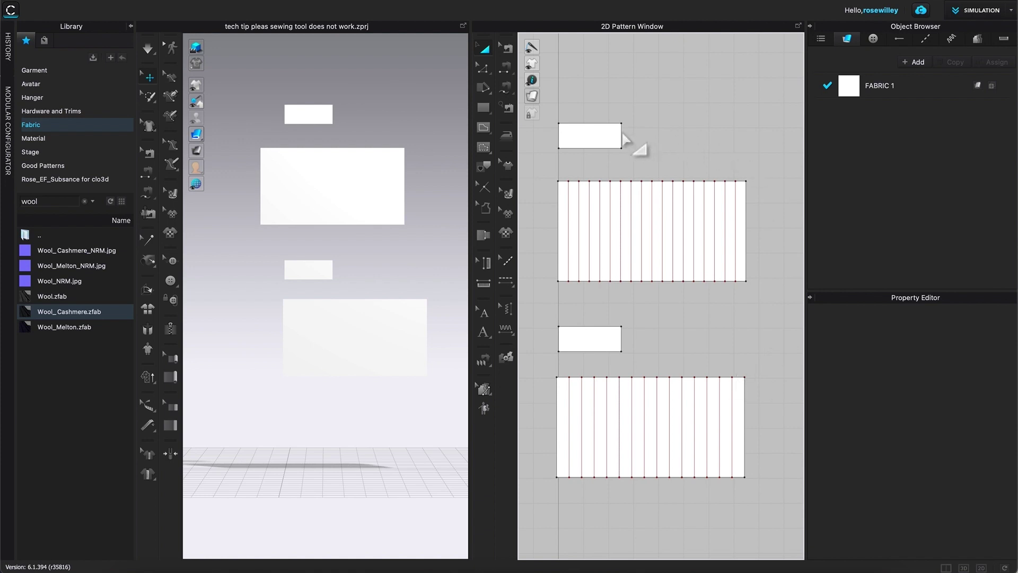
Freeze the two small waistband rectangles in the 2D pattern
click(607, 141)
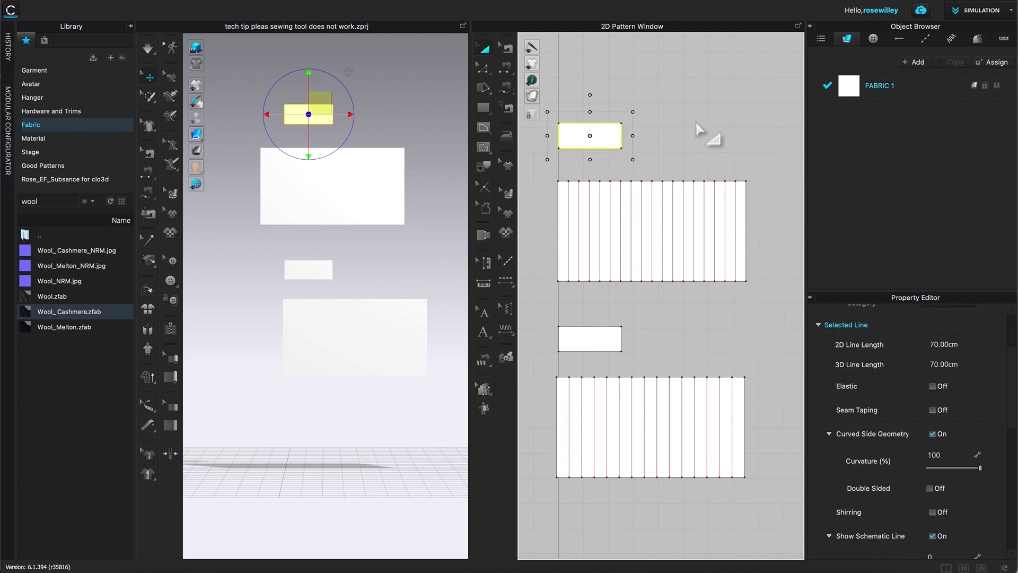
shift+click(609, 340)
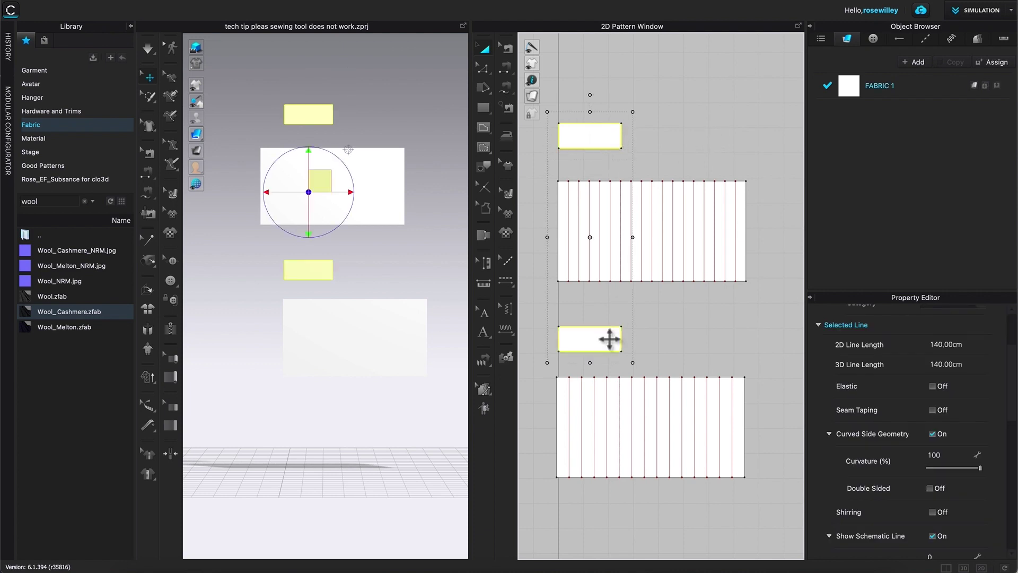
right_click(589, 132)
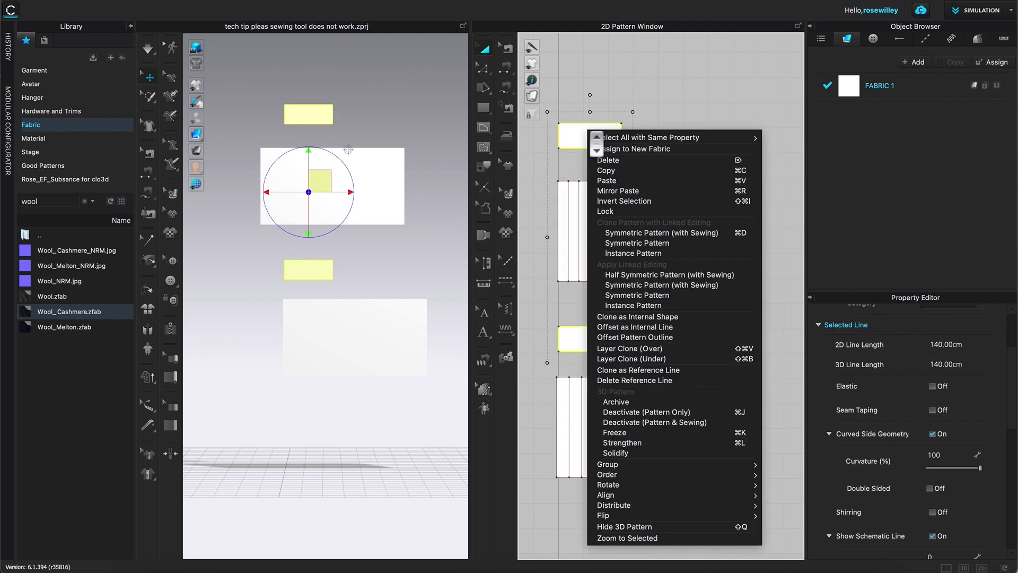
click(644, 434)
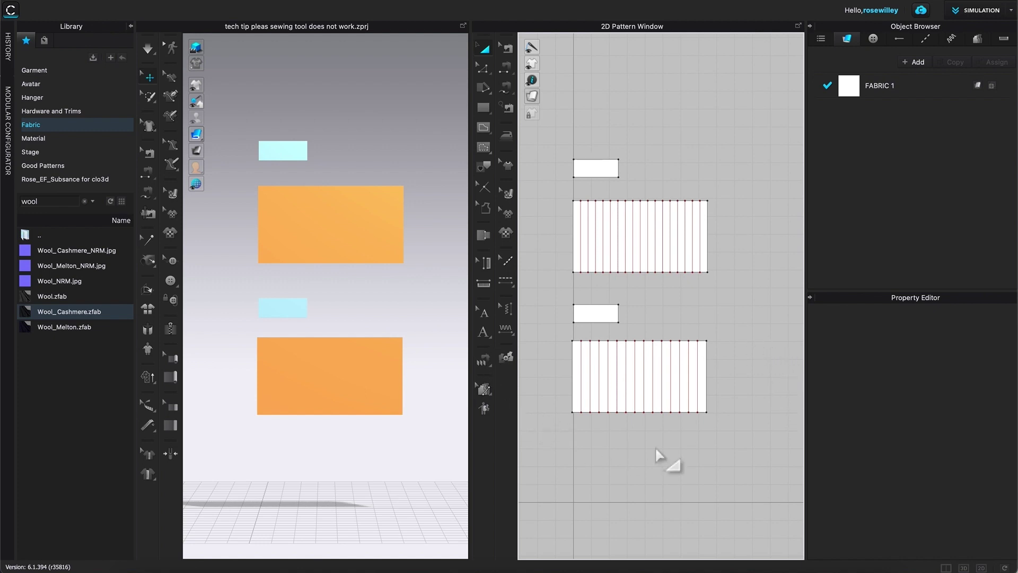
Apply Pleats Fold across the full width of the lower lined panel, using Box Pleats
click(486, 363)
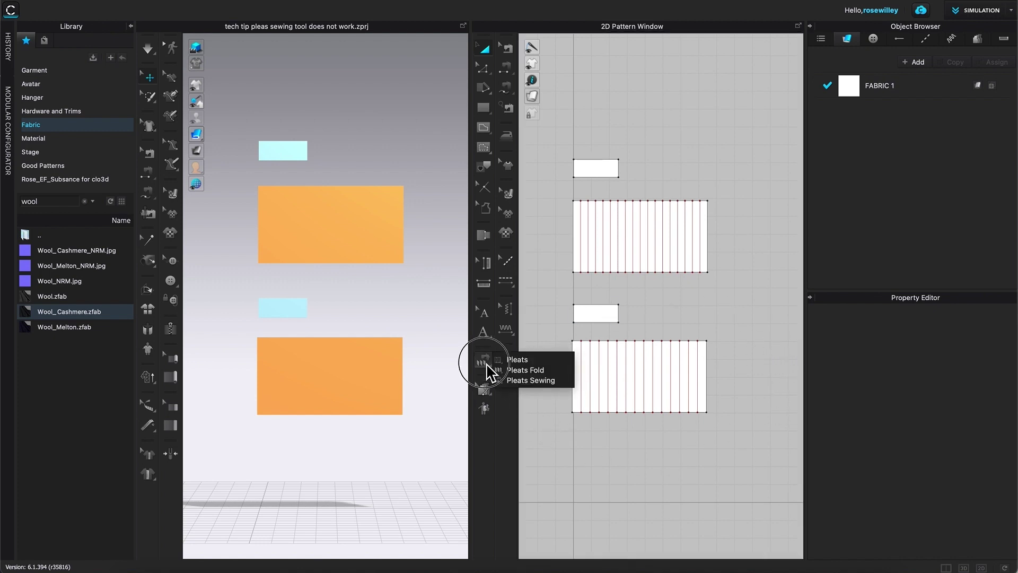
click(519, 370)
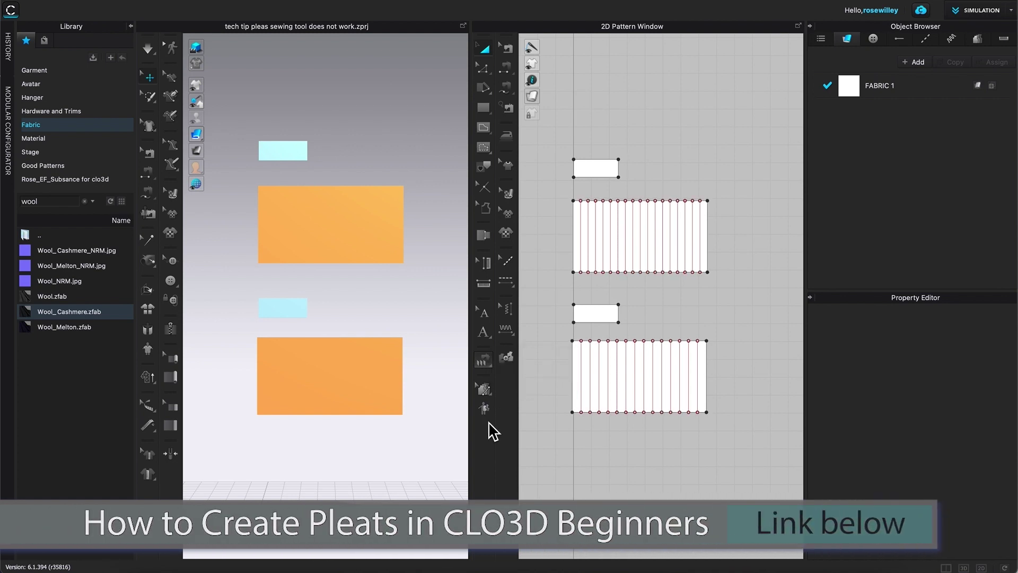
click(574, 380)
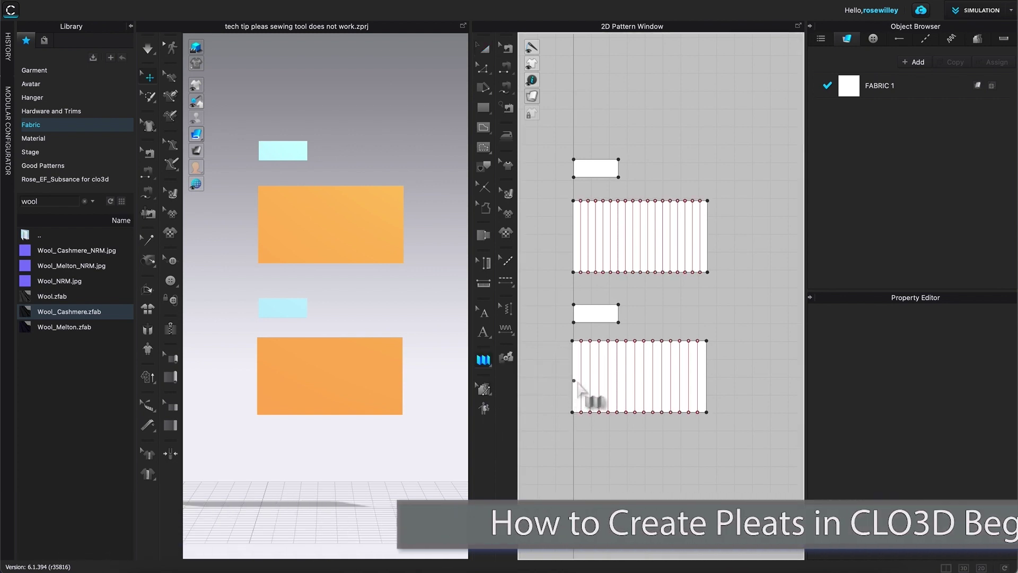
click(705, 380)
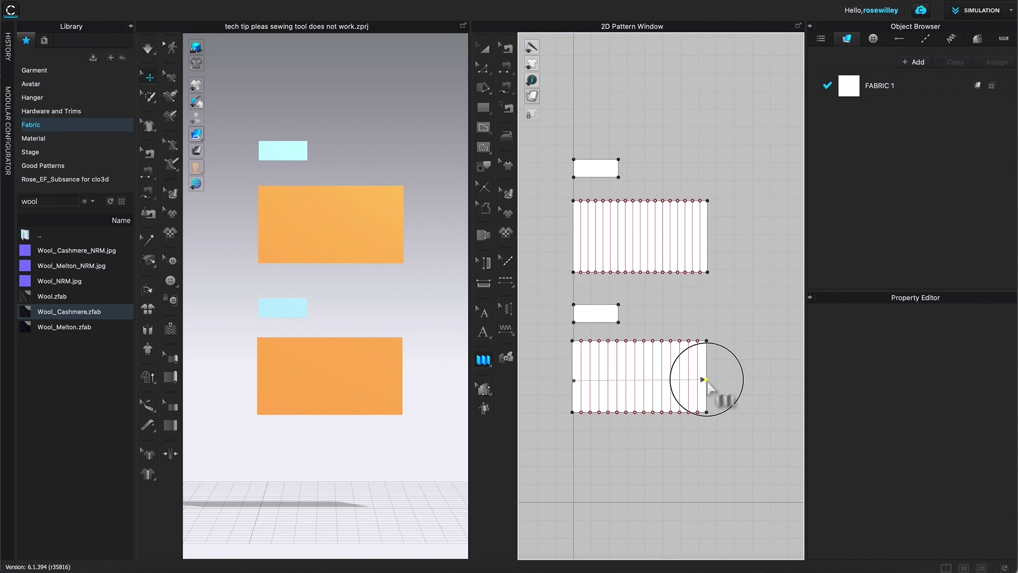
drag(575, 159, 445, 127)
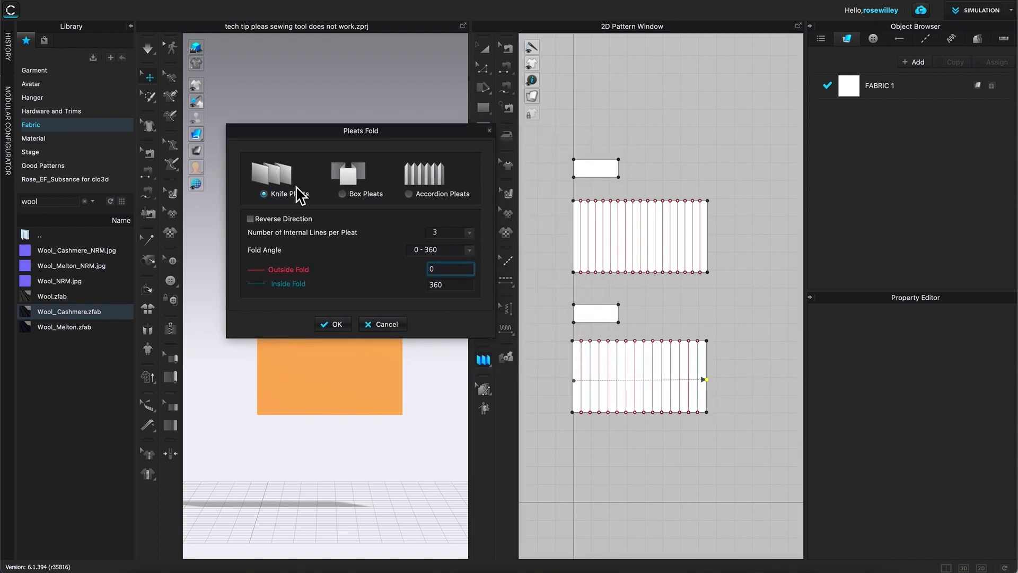
click(353, 196)
click(336, 324)
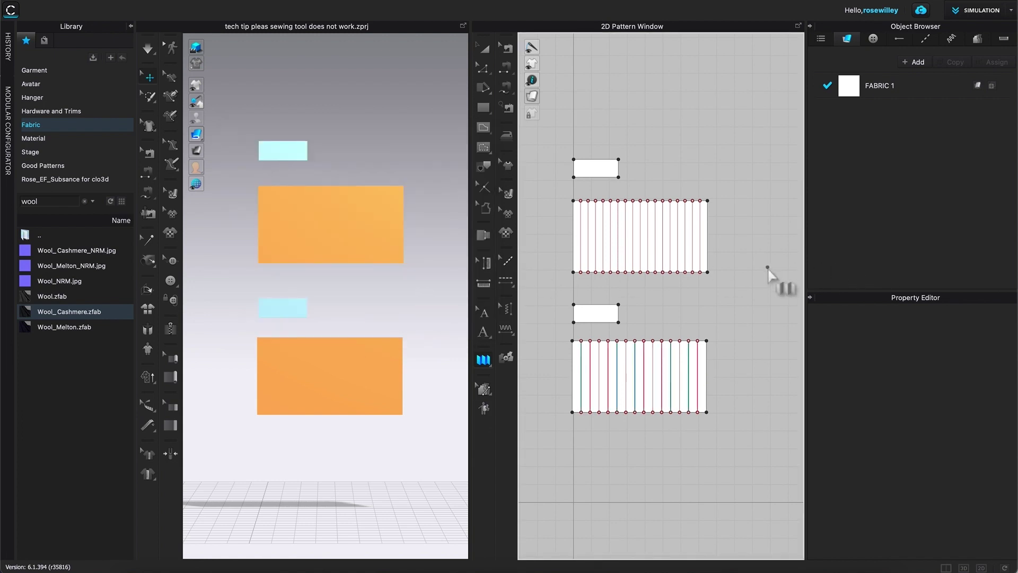
Apply Pleats Fold across the full width of the upper lined panel, using Box Pleats
click(574, 239)
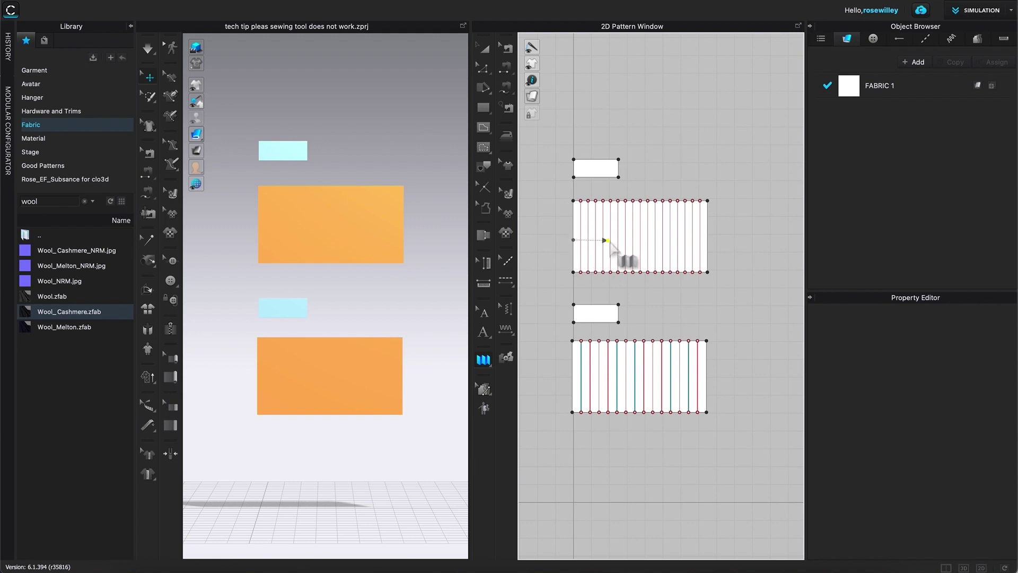
click(705, 240)
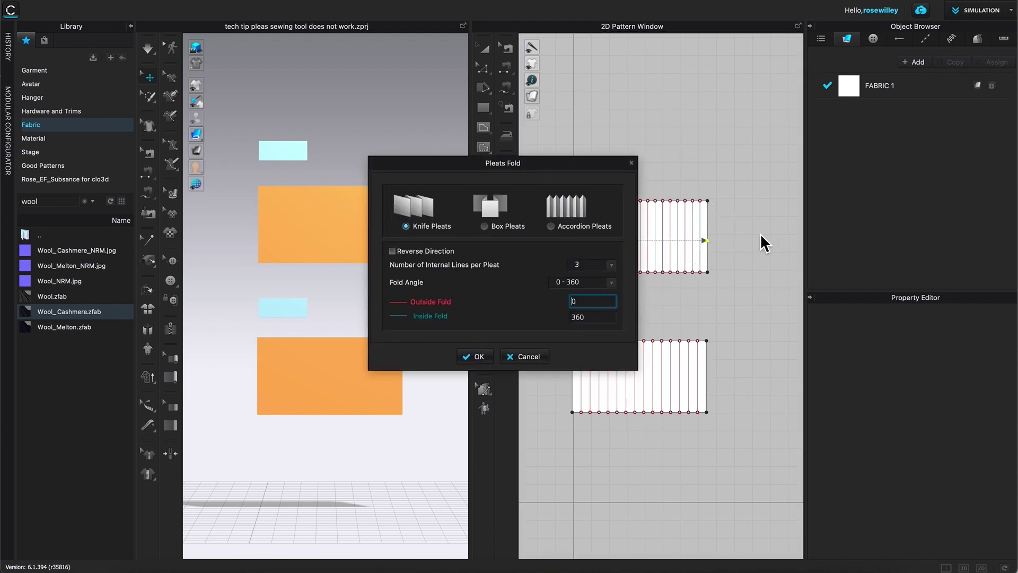
drag(591, 163, 471, 141)
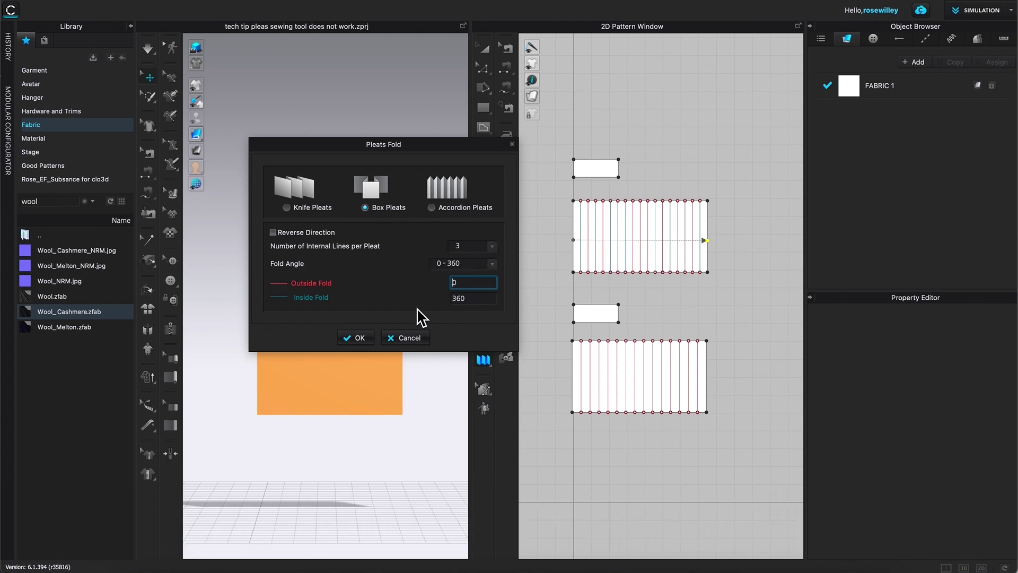
click(360, 338)
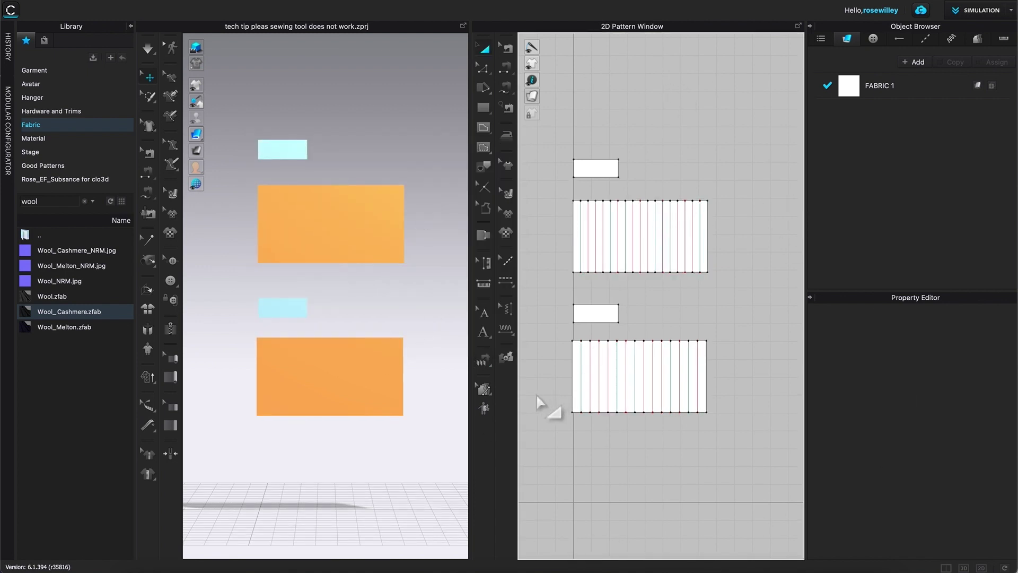
Use Pleats Sewing to join the lower waistband's bottom edge to the top edge of the pleated panel beneath it
click(485, 369)
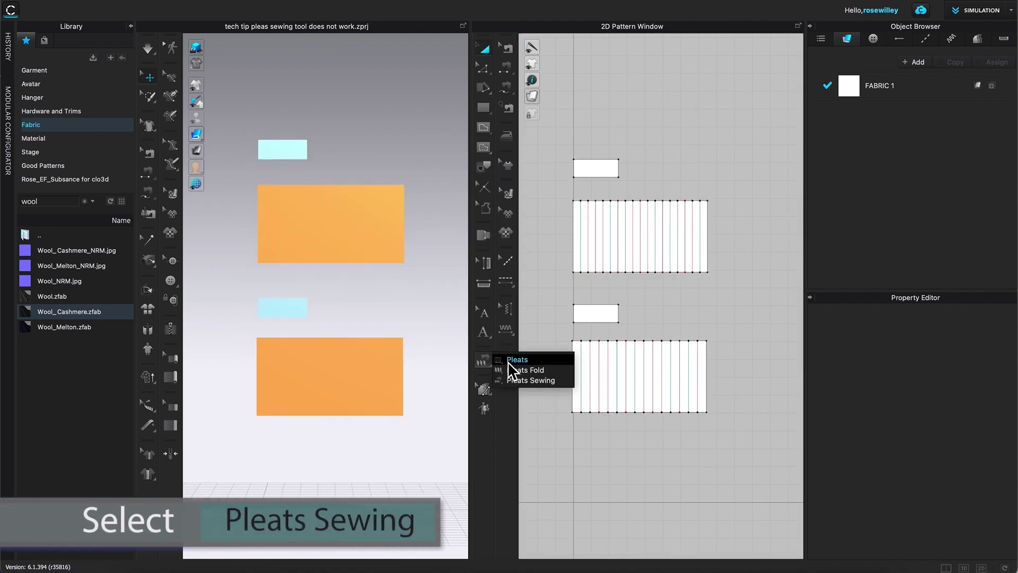
click(527, 381)
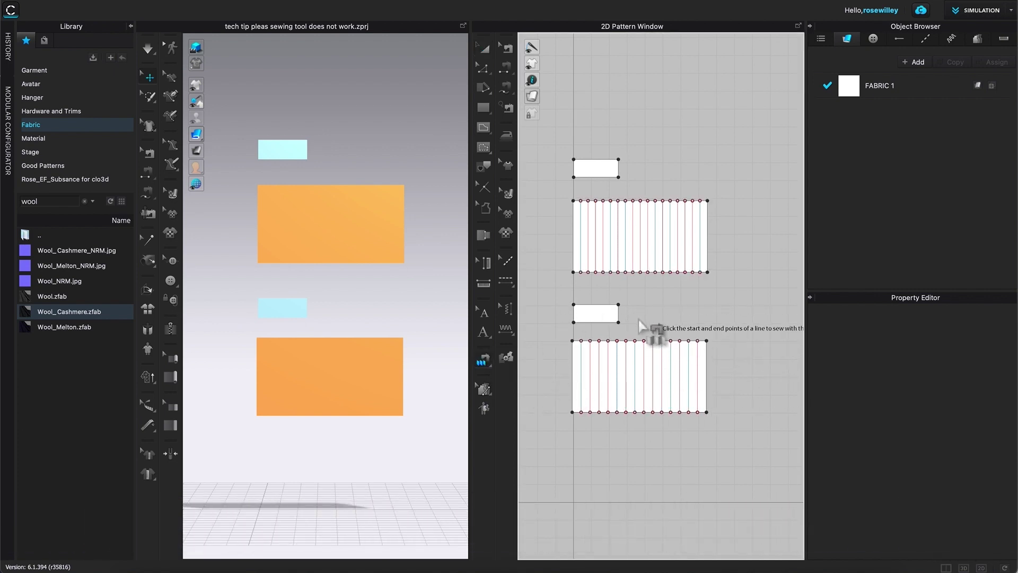
click(574, 322)
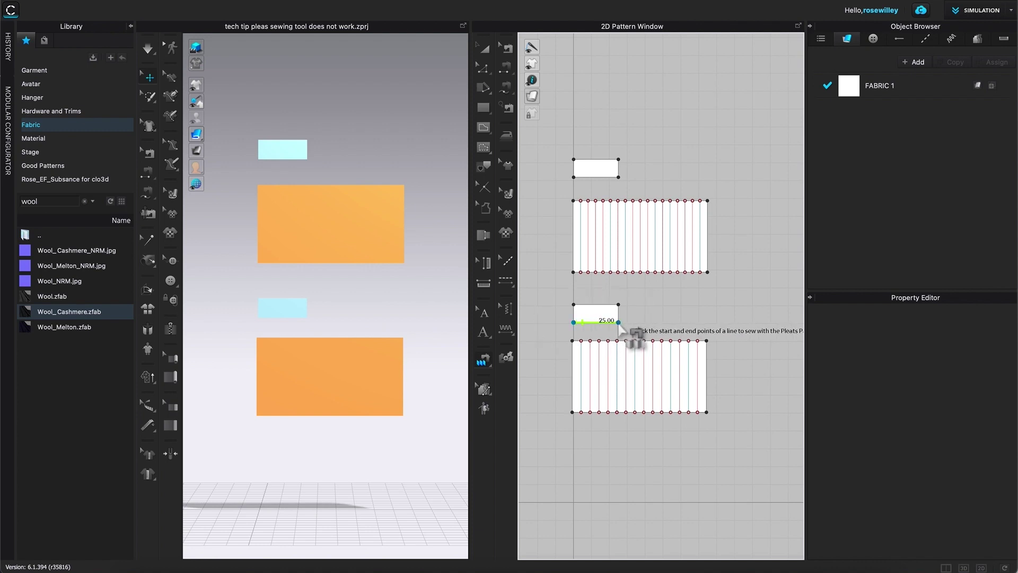
click(618, 322)
click(572, 340)
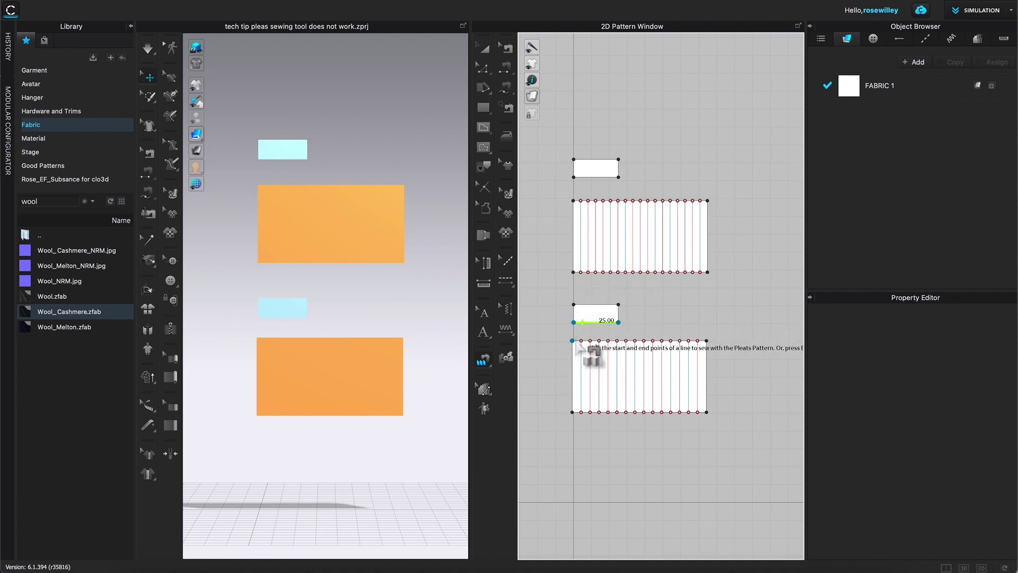
click(707, 341)
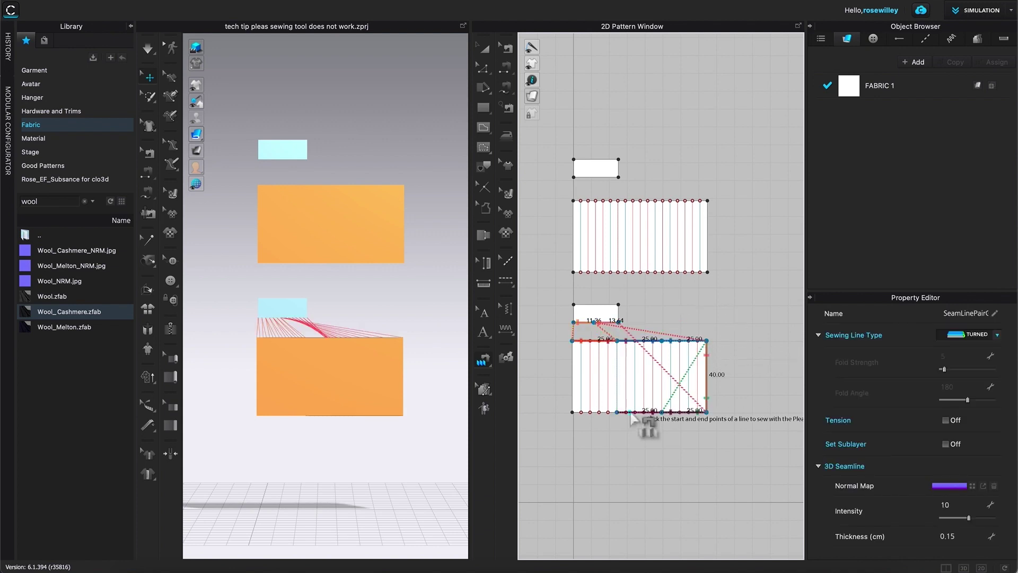
Simulate the garment to test the lower pleat seam, switch to Transform Pattern, and stop the simulation
scroll(658, 397, up, 2)
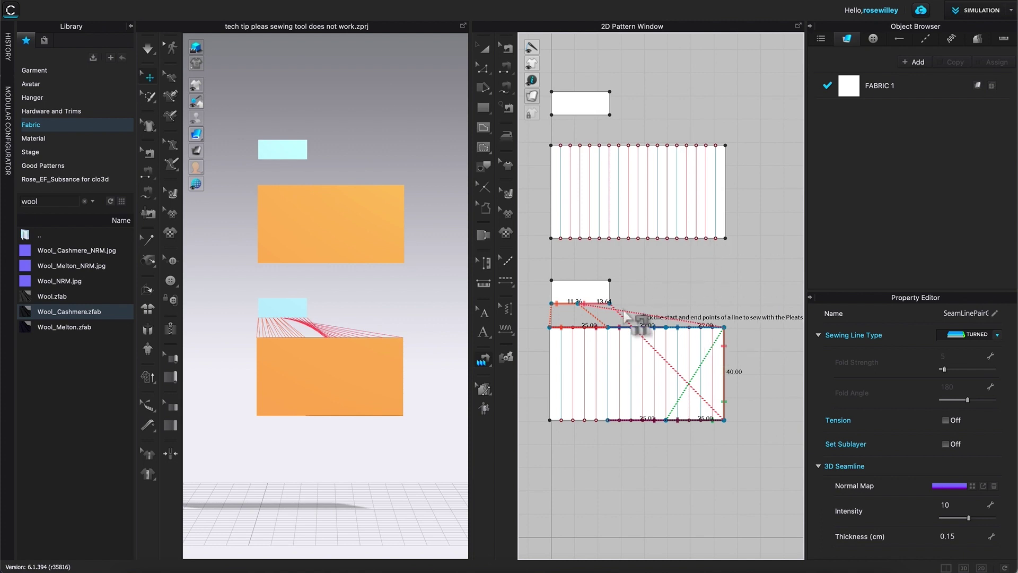
key(space)
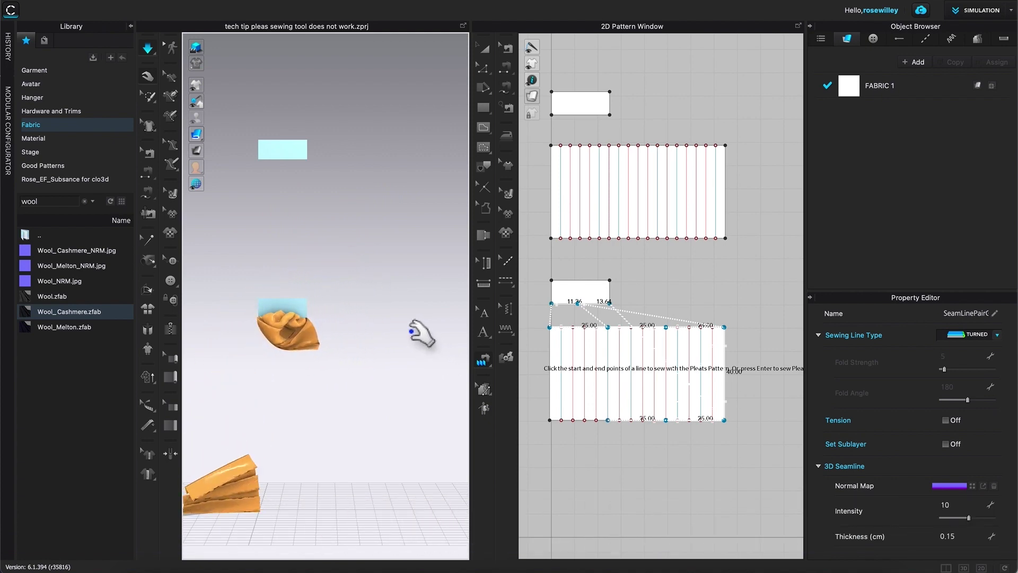
key(space)
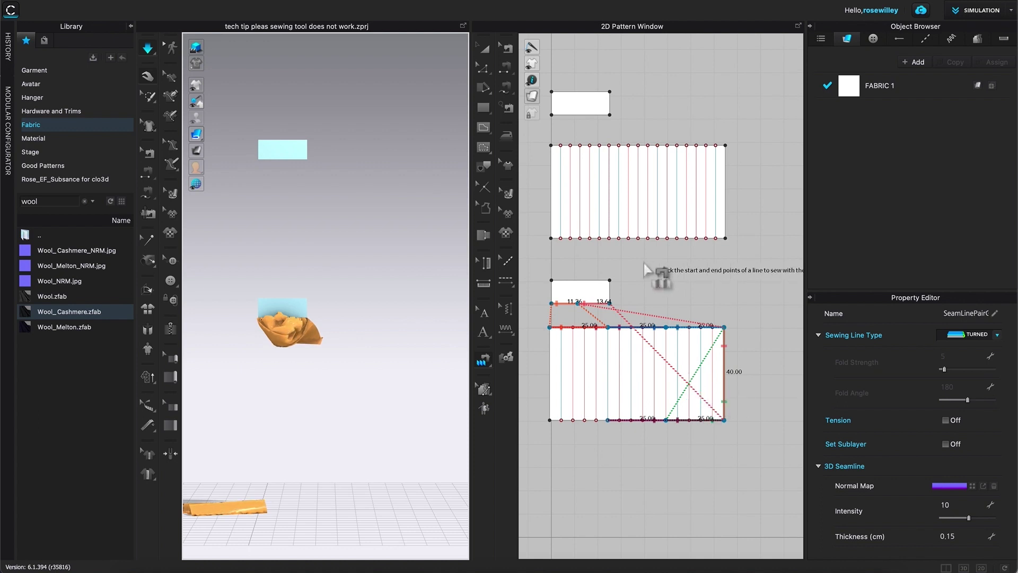
key(a)
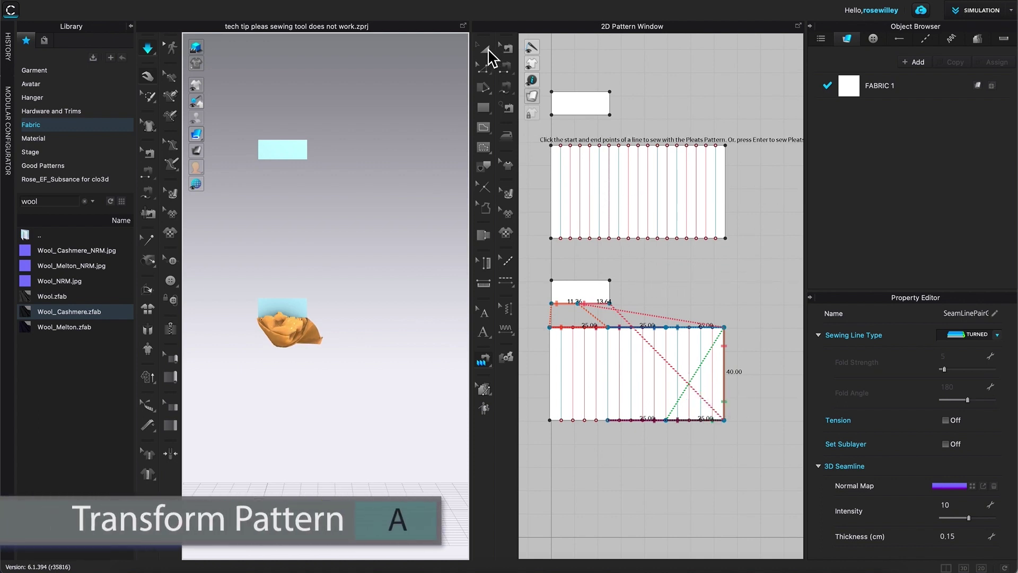
click(484, 49)
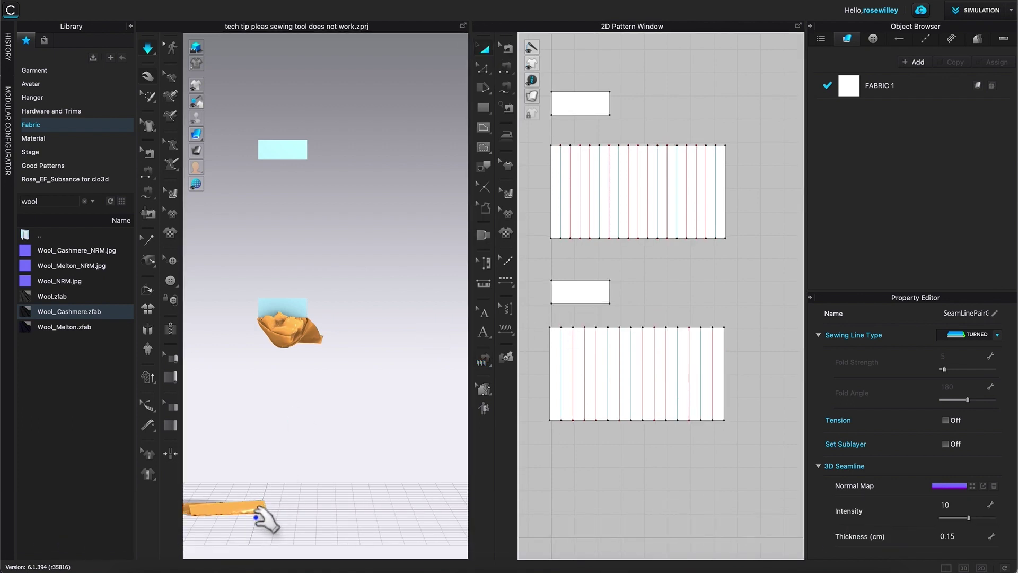
key(space)
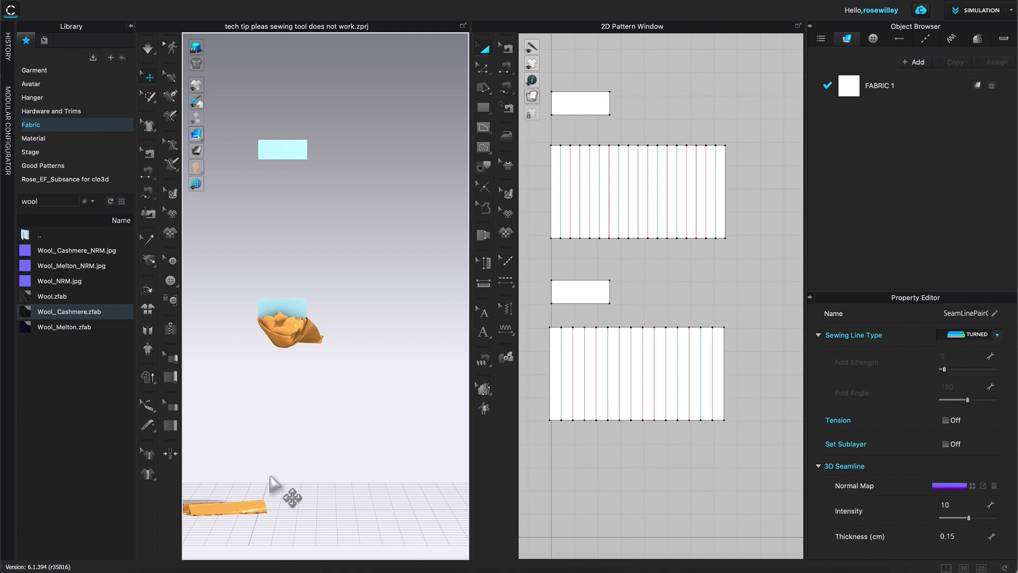
Reset the 2D arrangement of the two pleated panels in the 3D view and deselect them
click(243, 510)
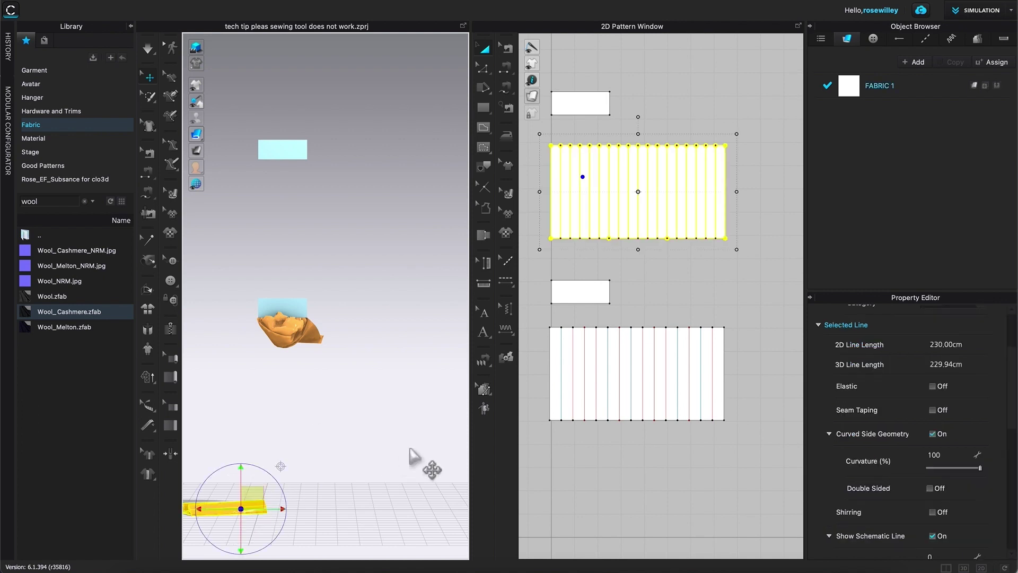
shift+click(292, 330)
right_click(294, 328)
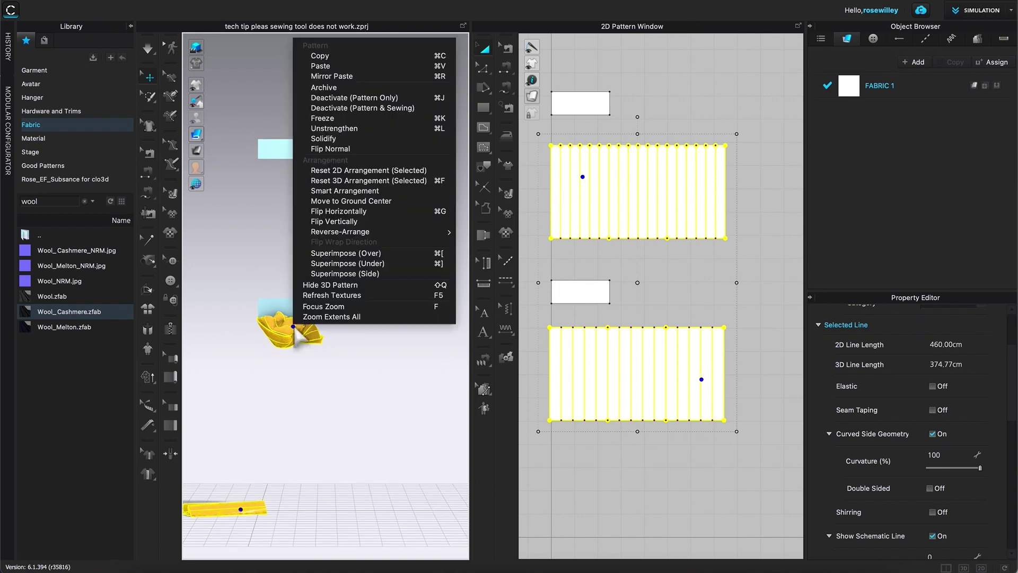
click(377, 171)
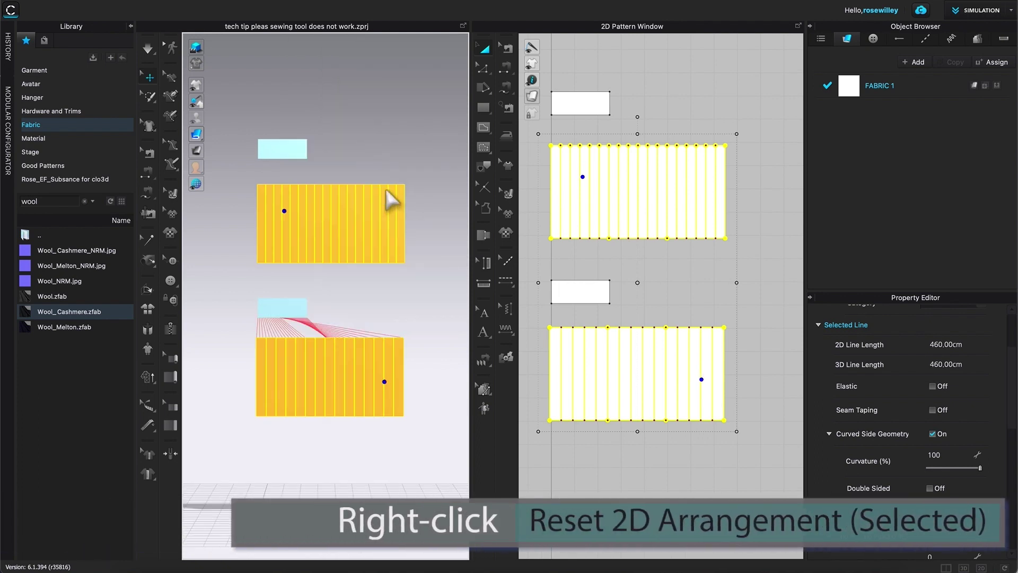
click(425, 323)
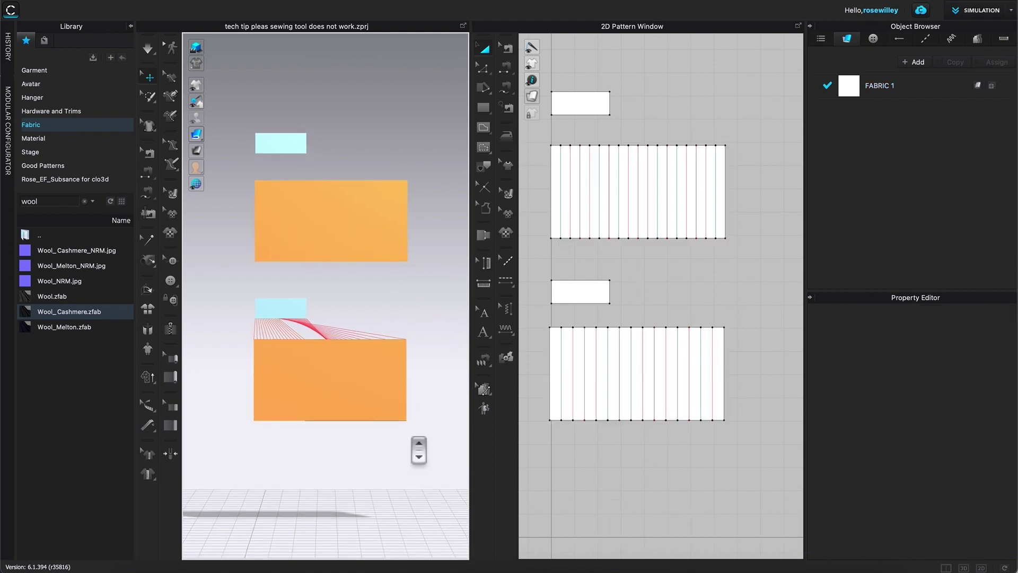
Examine the fold lines of both pleated panels and their waistbands in the 2D pattern
scroll(769, 269, down, 2)
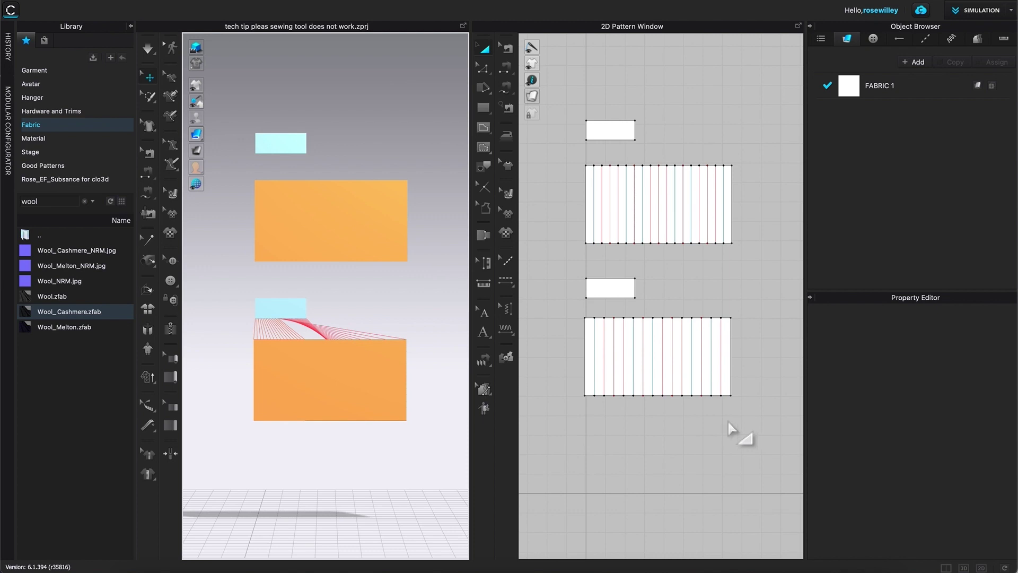
scroll(685, 428, up, 2)
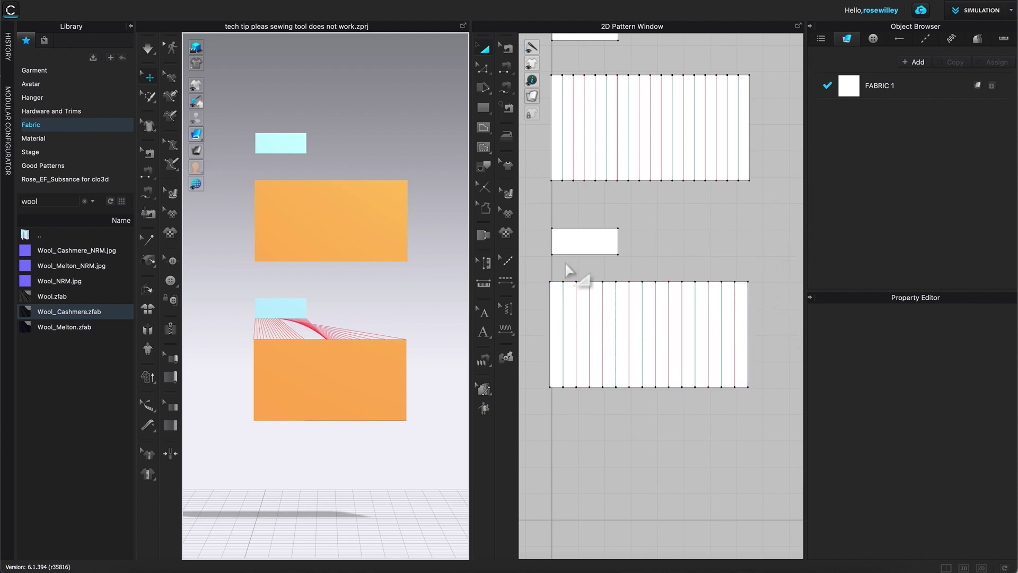
scroll(541, 281, up, 2)
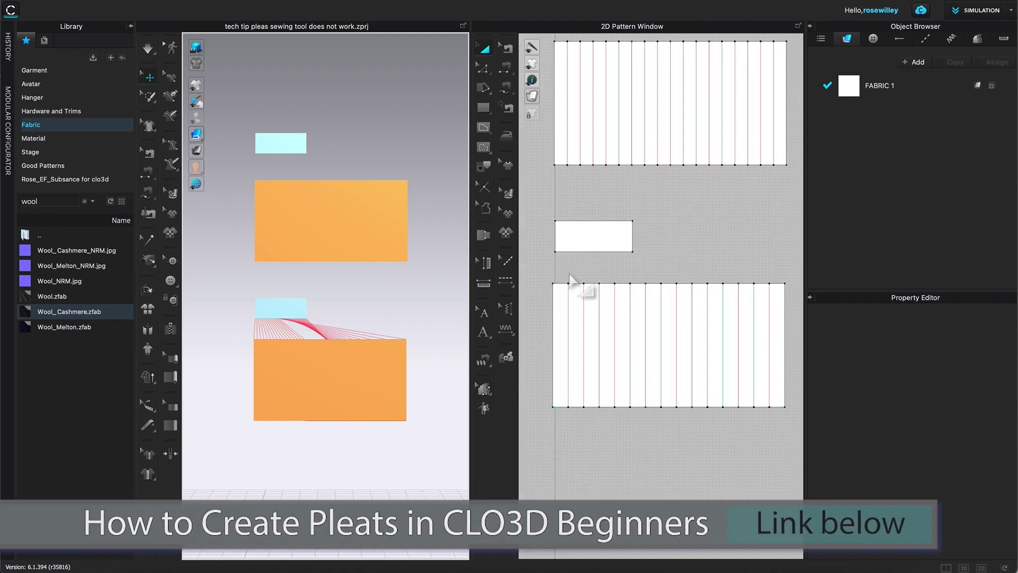
scroll(575, 299, down, 3)
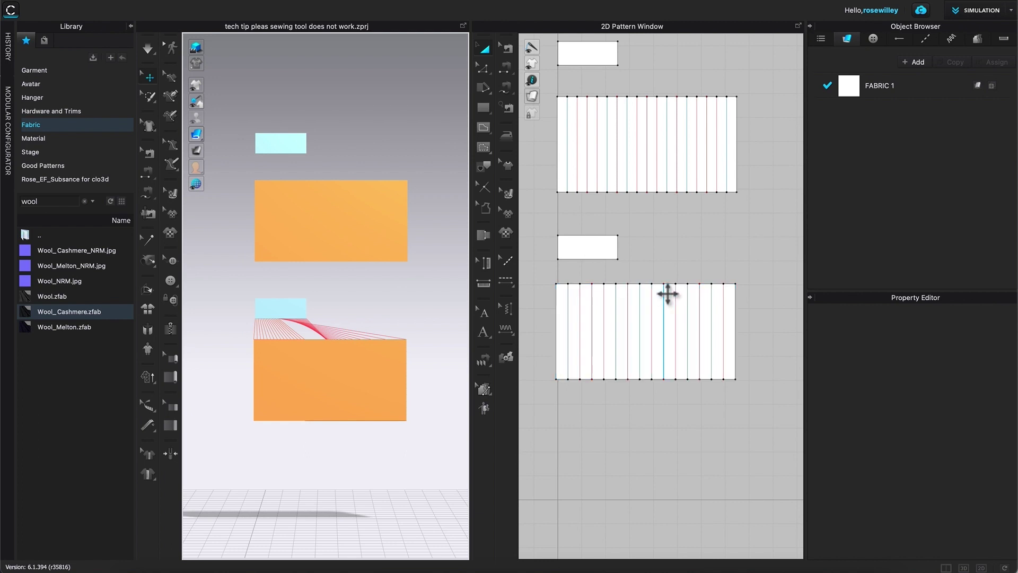
middle_drag(715, 60, 719, 131)
scroll(701, 127, up, 3)
scroll(702, 127, down, 1)
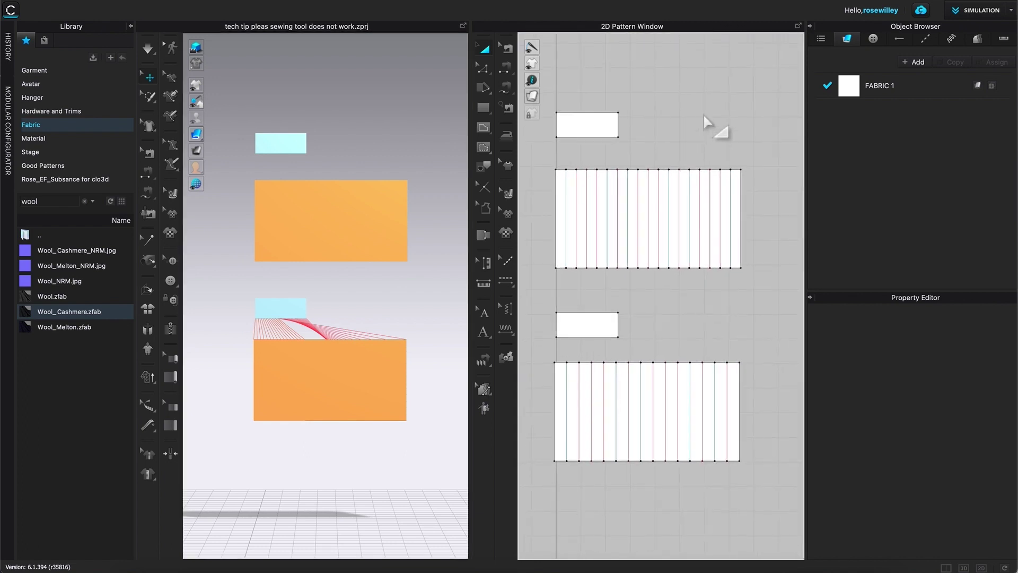
Use Pleats Sewing to join the upper waistband's bottom edge to the top edge of the pleated panel beneath it
click(489, 363)
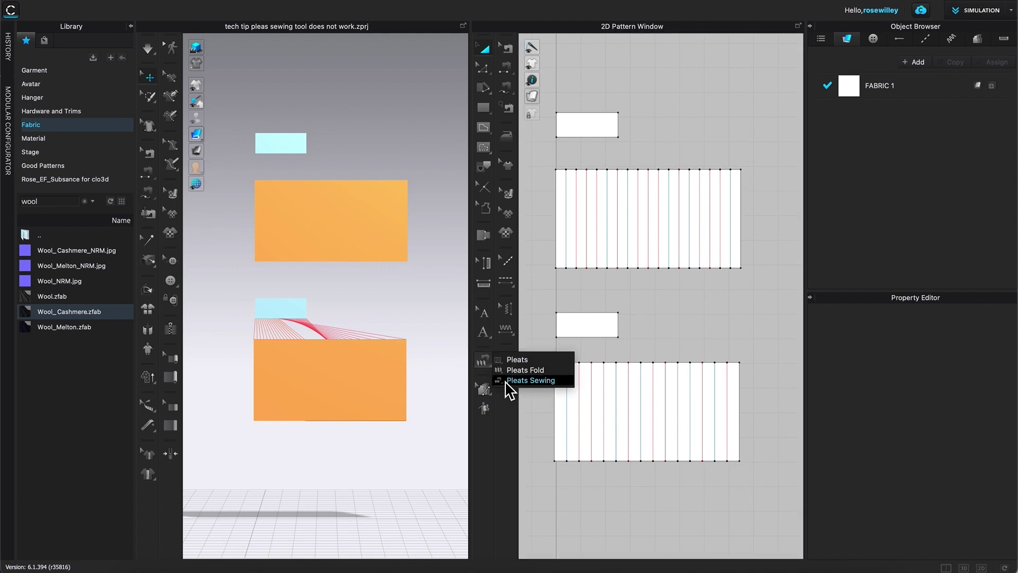
click(527, 381)
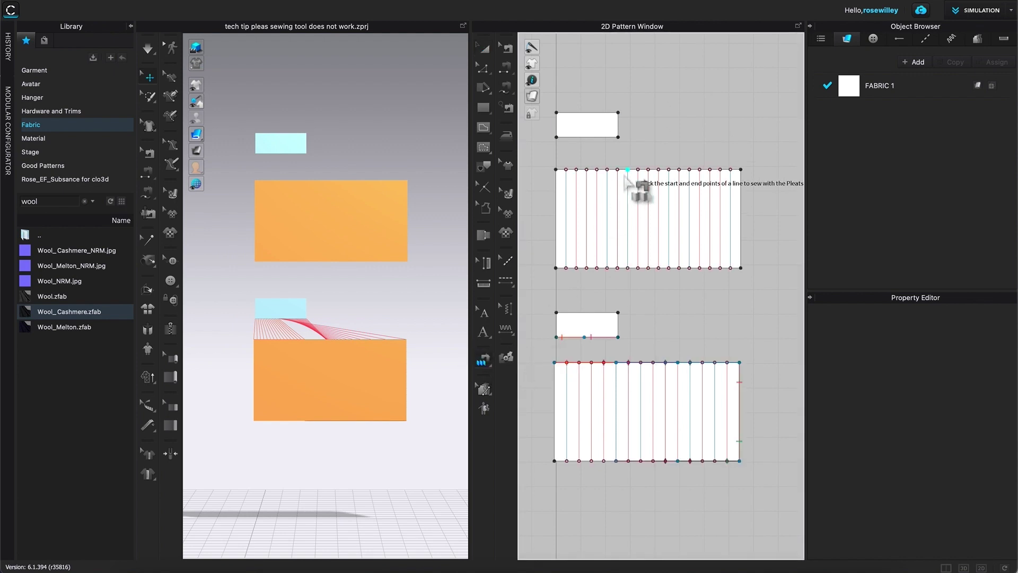
click(556, 137)
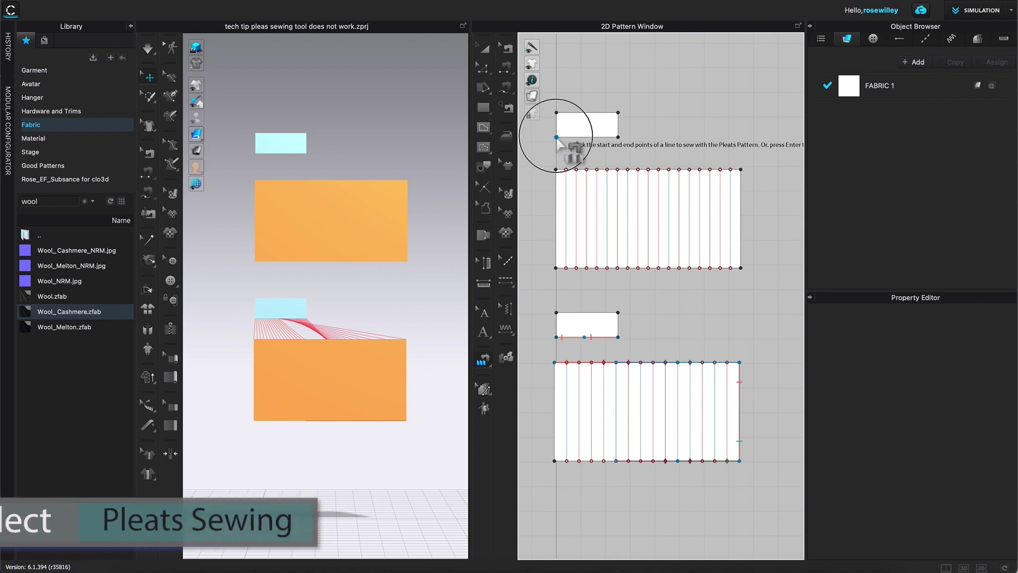
click(618, 137)
click(556, 169)
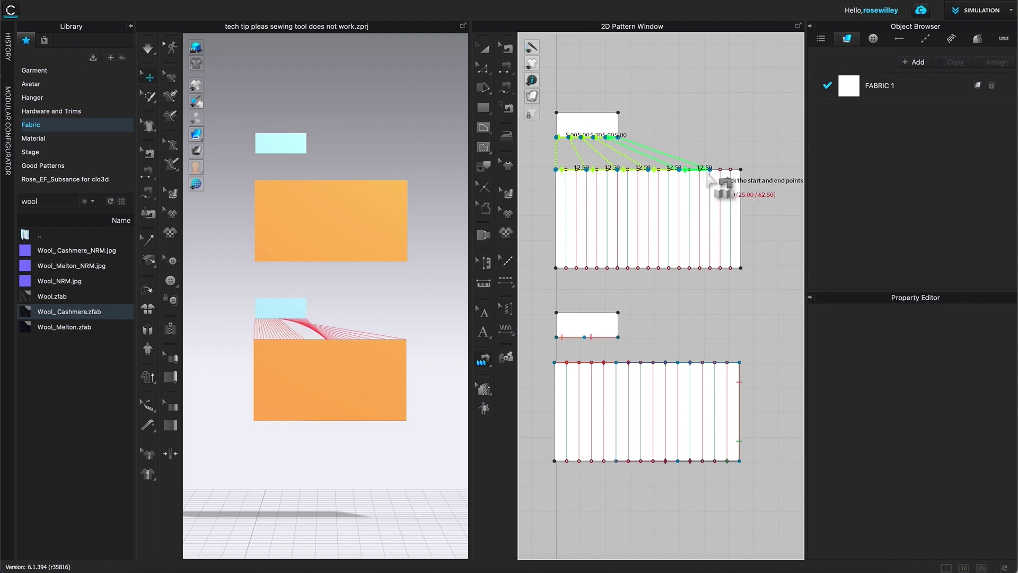
click(736, 172)
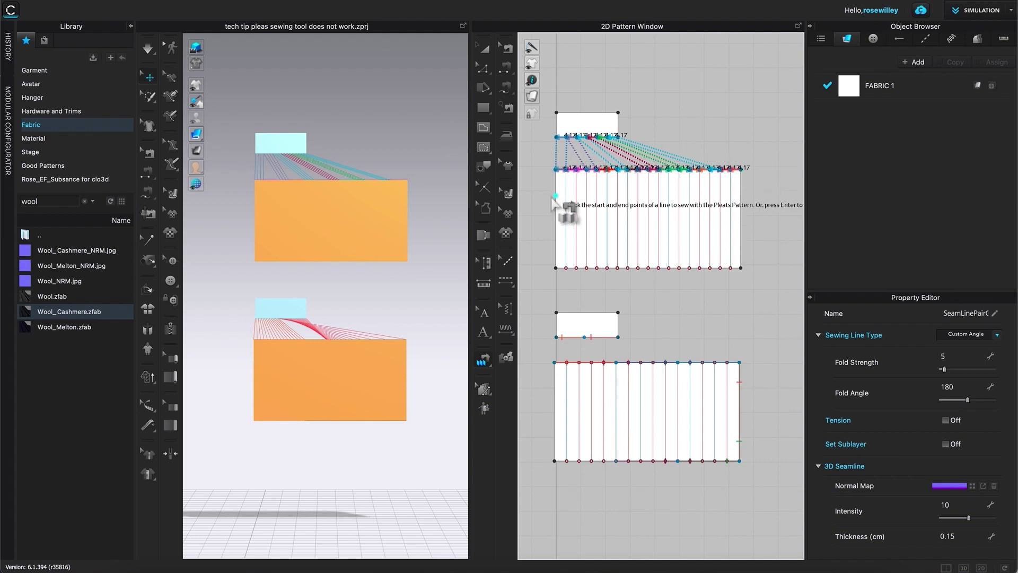
Run and stop the simulation to test the upper pleat seam, and compare both pleated panels in the 3D view
scroll(562, 168, up, 2)
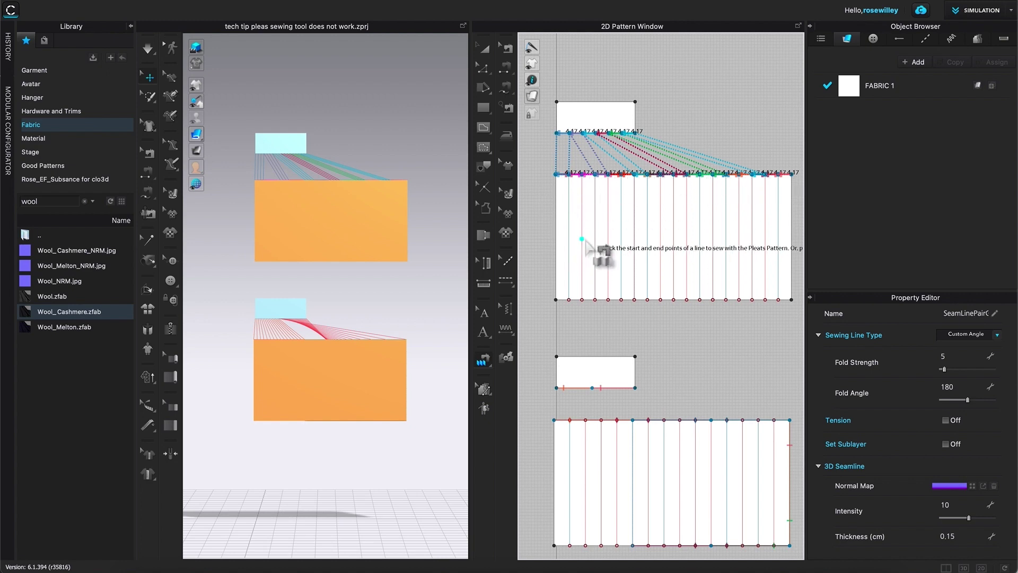
scroll(712, 236, down, 1)
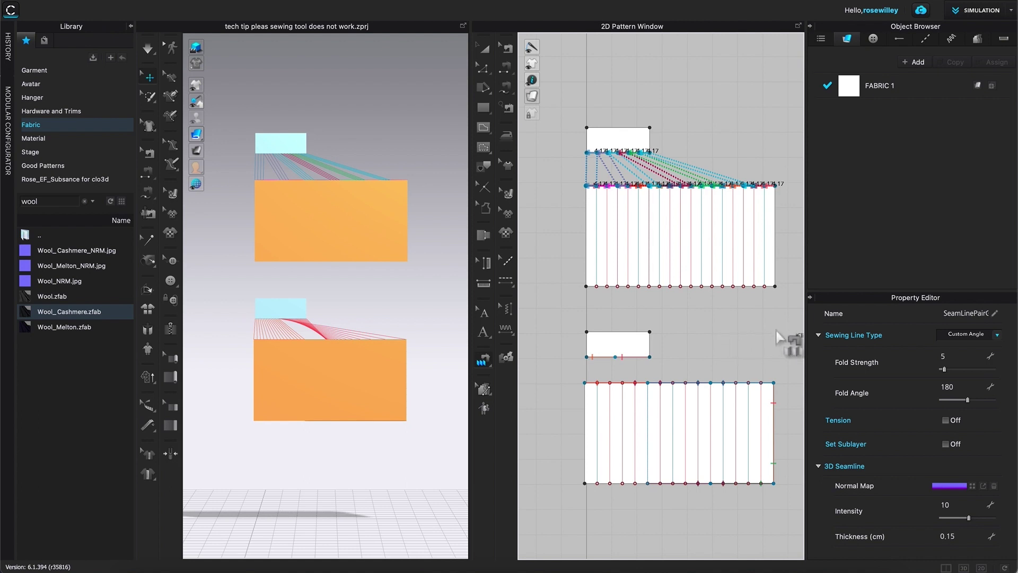
key(space)
key(space)
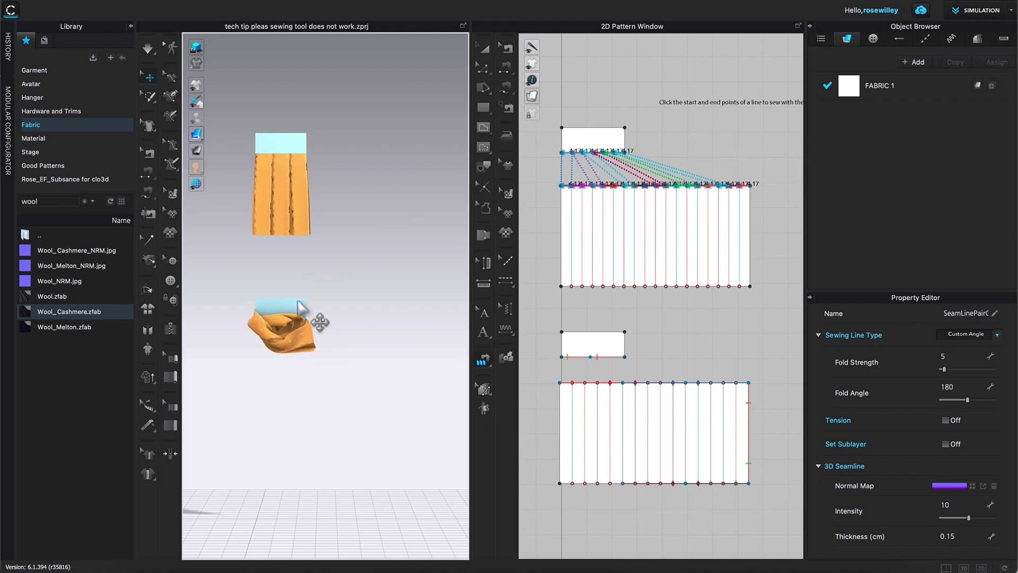
scroll(336, 243, up, 1)
scroll(364, 341, up, 2)
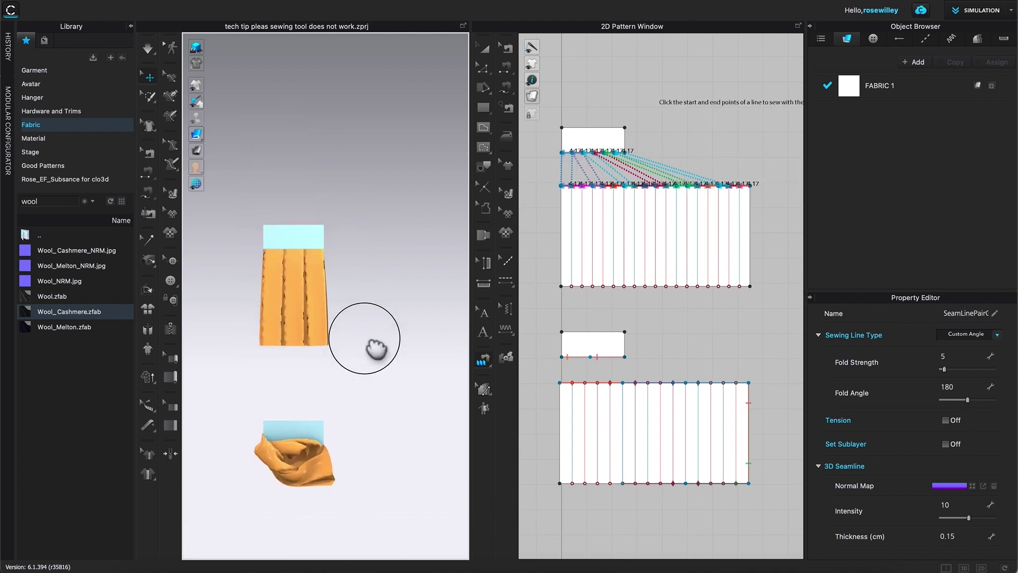
scroll(269, 382, up, 2)
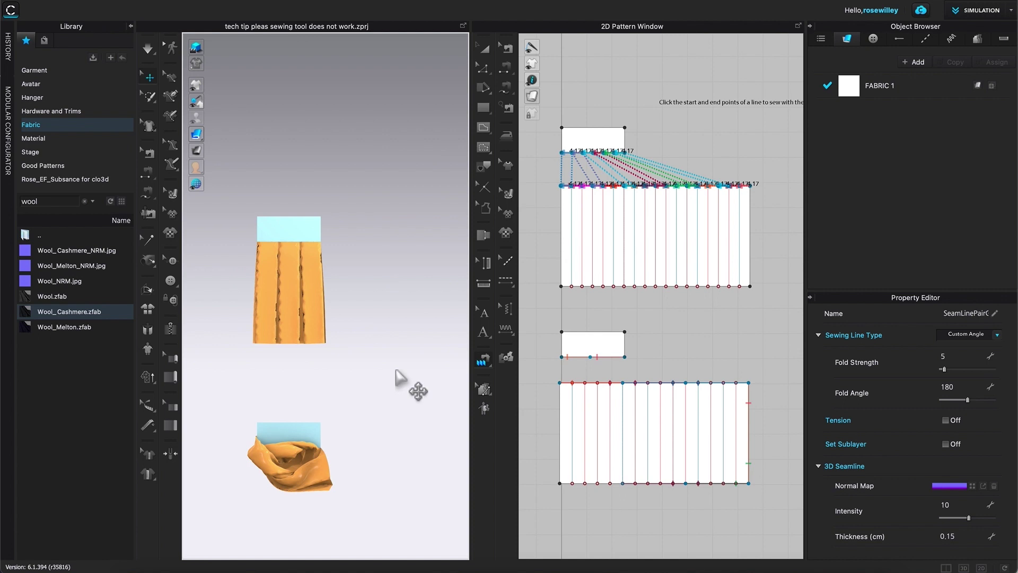
scroll(403, 384, down, 1)
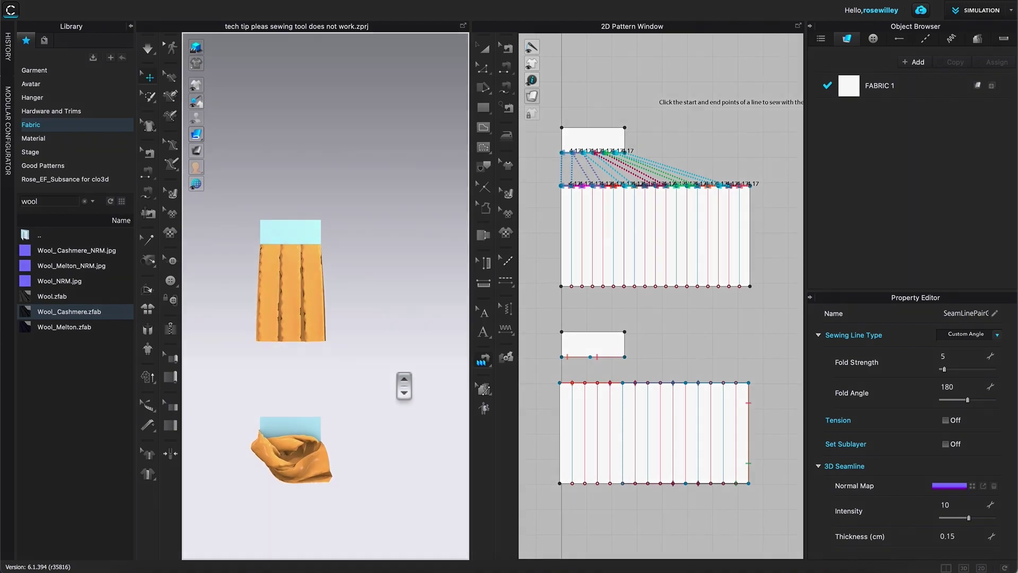